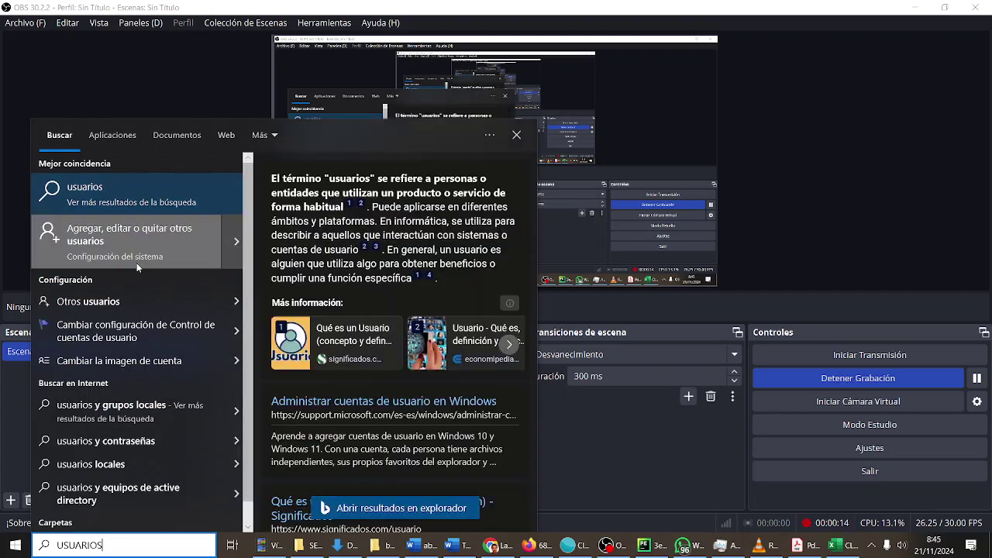
Search 'USUARIO', open the User Account Control settings, and cancel them without changes
key(BackSpace)
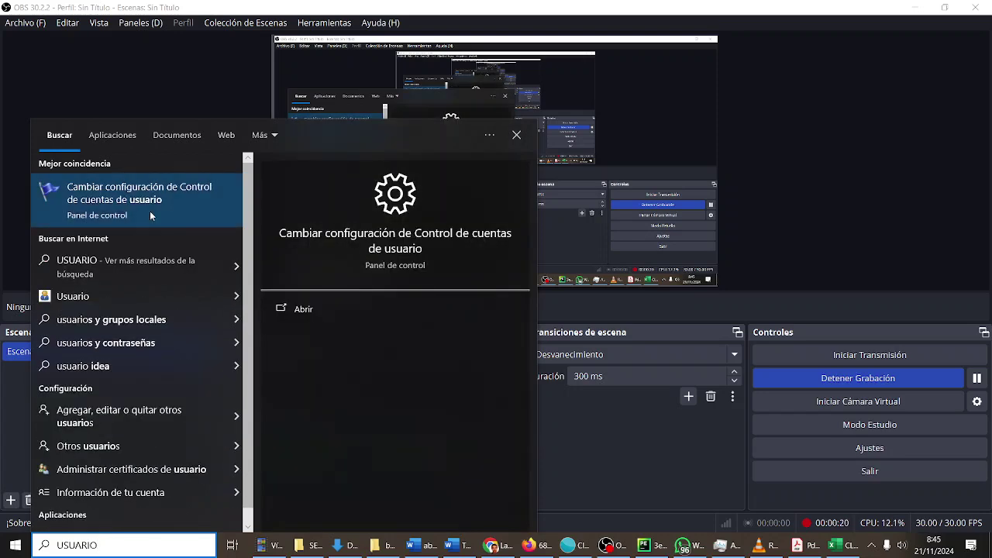
click(150, 211)
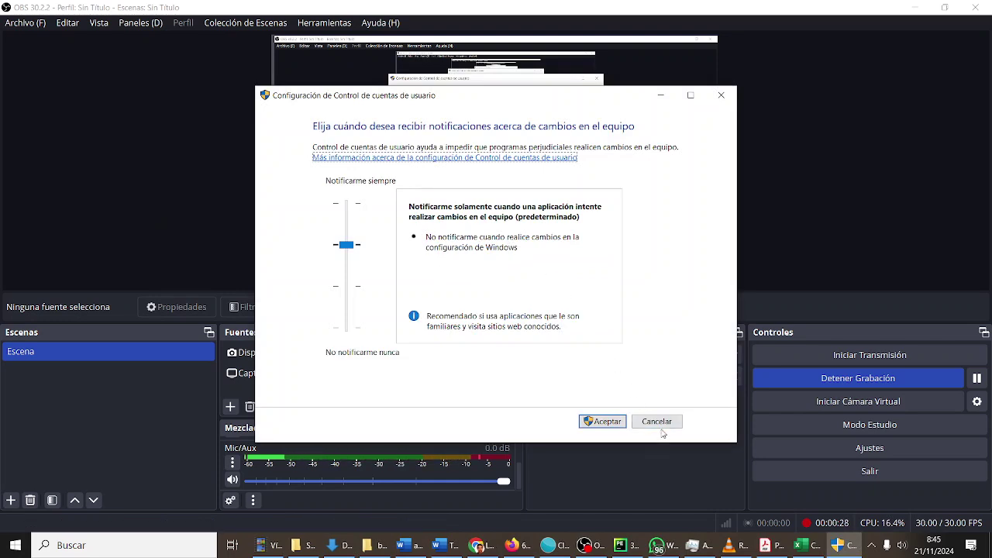
click(658, 422)
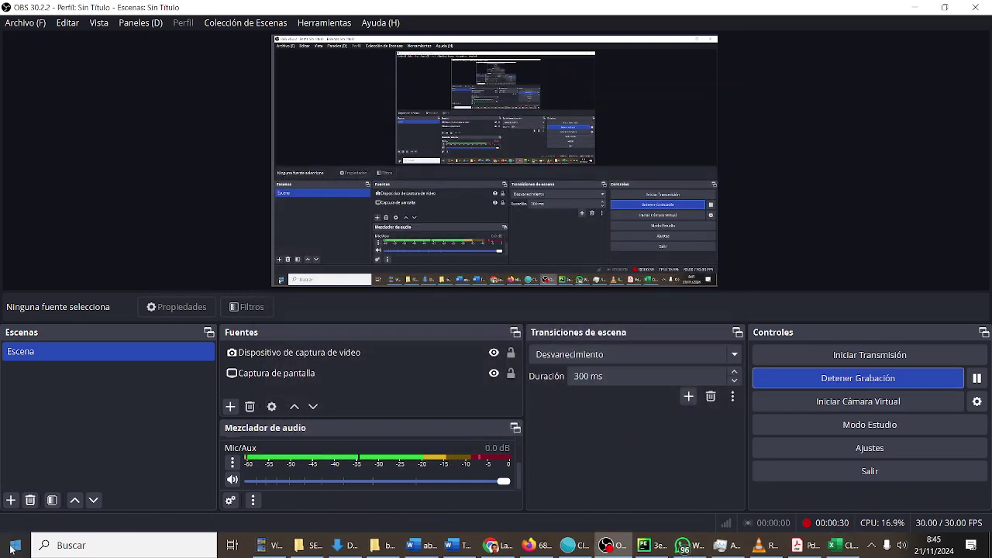
Search 'PANEL DE' to open Control Panel and go to the Cuentas de usuario page
click(11, 548)
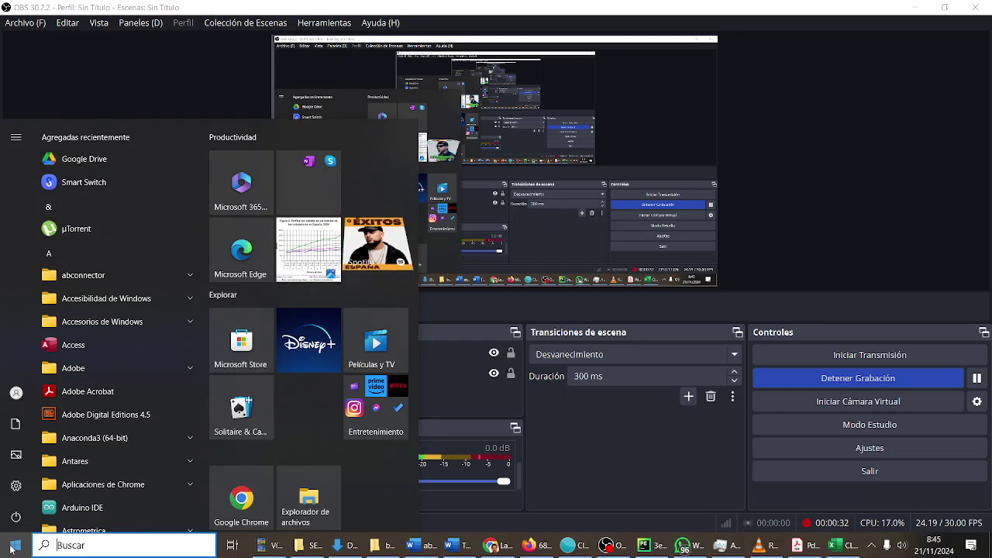
text(PANEL DE)
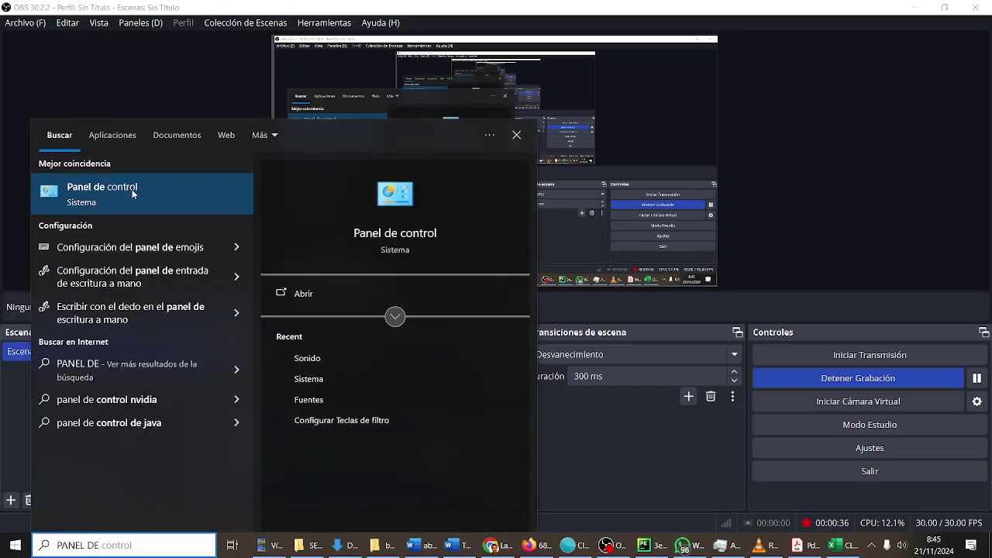
click(131, 189)
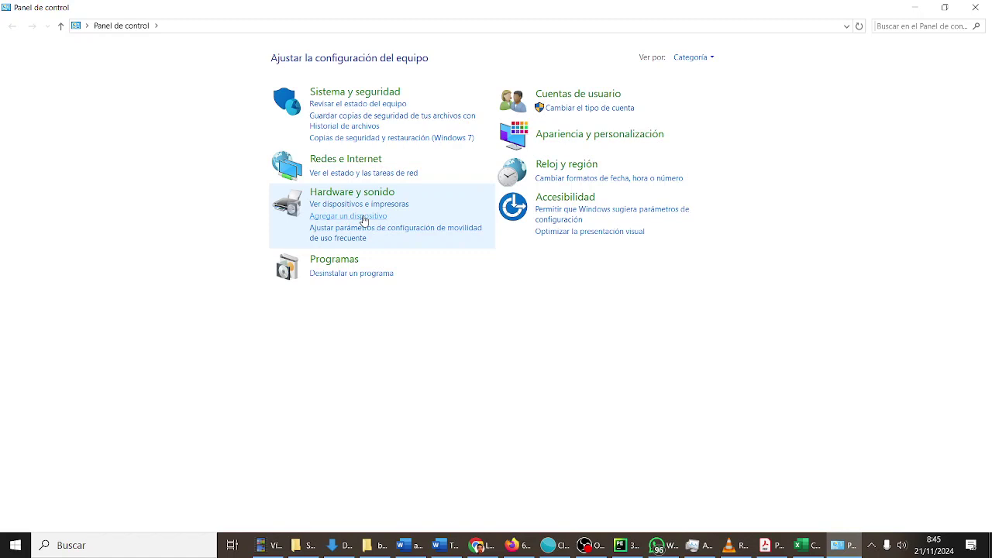
click(551, 96)
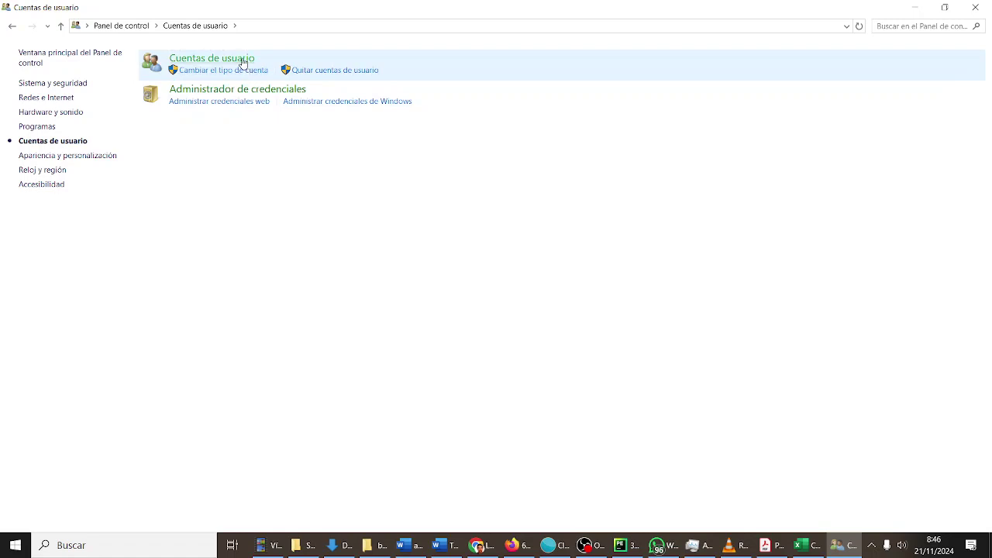
click(242, 59)
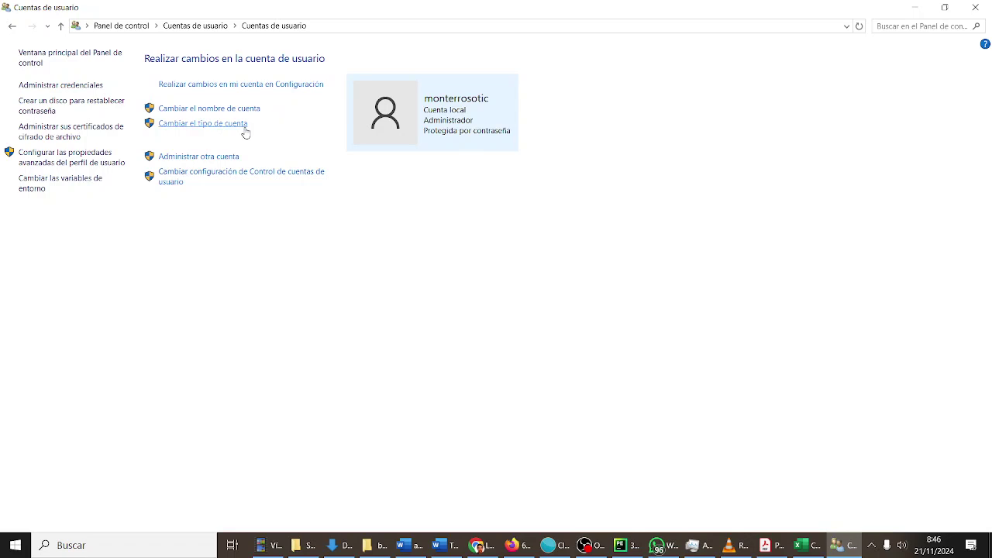
Reach Settings' Agregar otra persona, close the Microsoft account prompt, and open local-account help
click(229, 158)
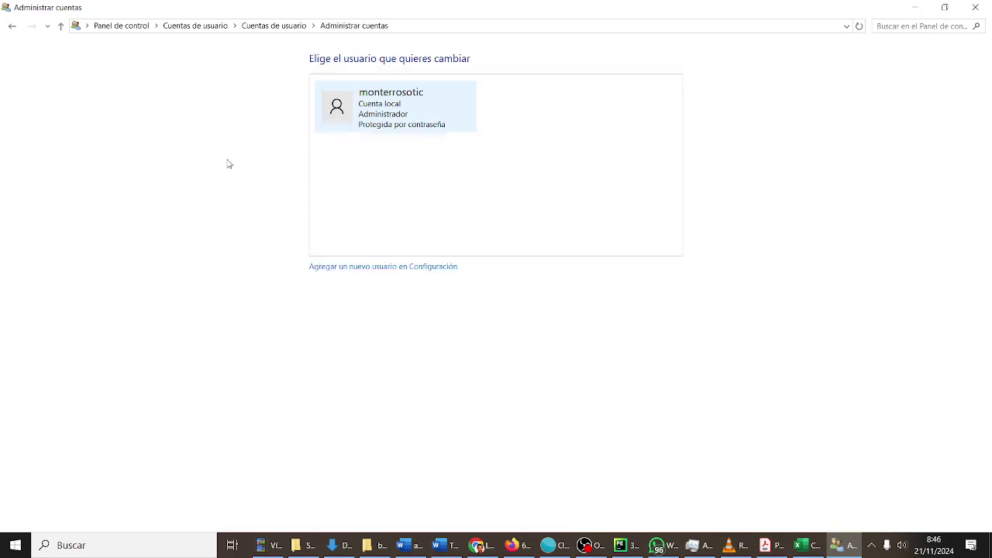
click(349, 267)
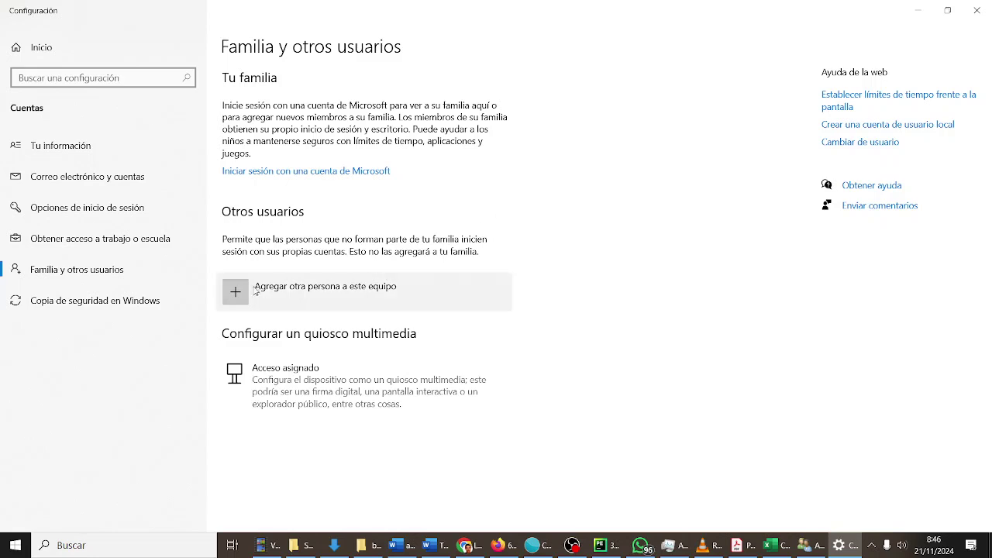
click(255, 290)
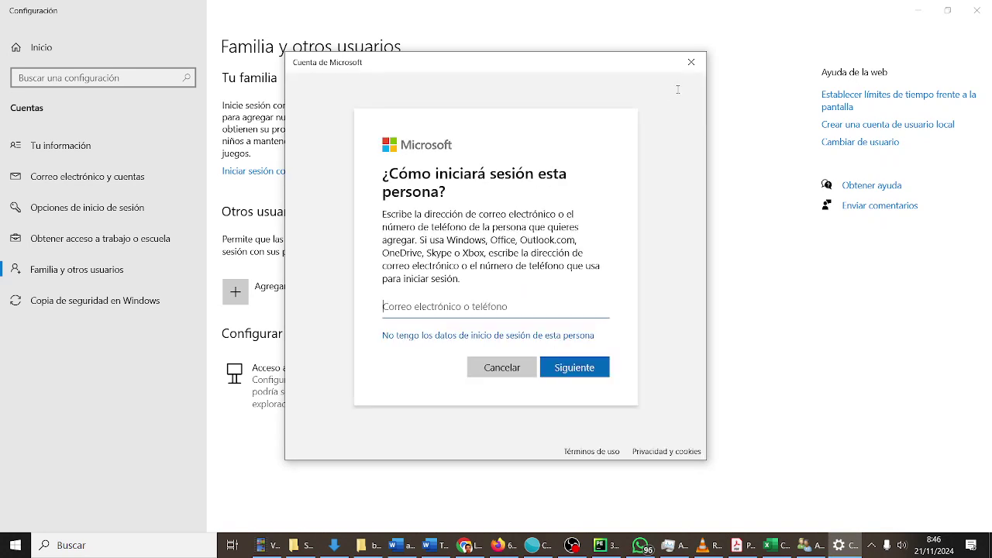
click(691, 62)
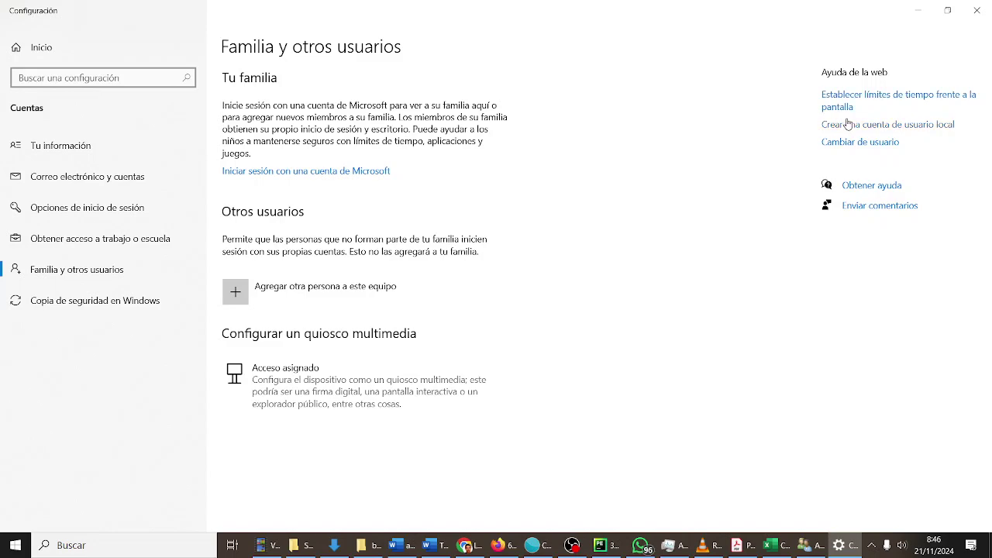
click(847, 124)
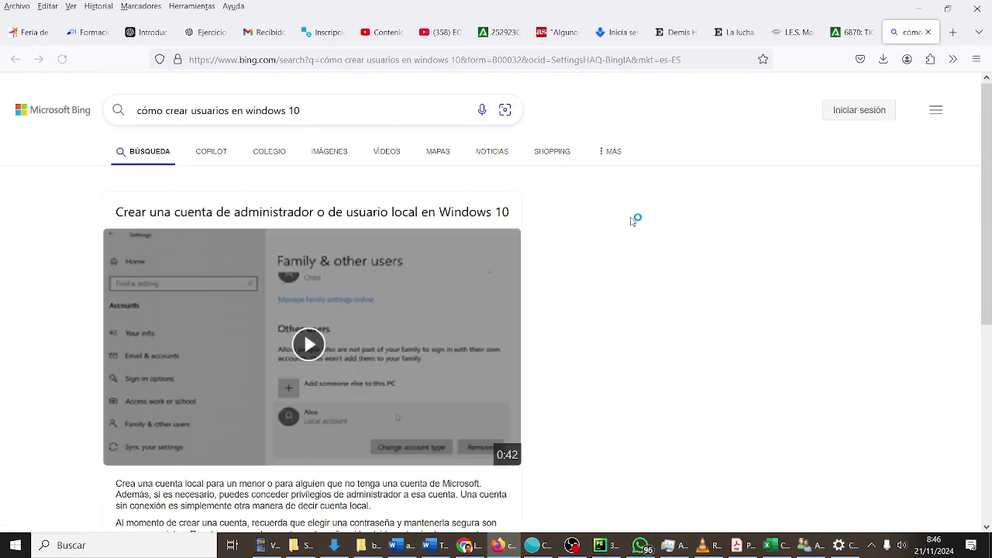
Read the Bing local-account article, then search 'CUENTAS' and open Agregar, editar o quitar otros usuarios
scroll(632, 222, down, 5)
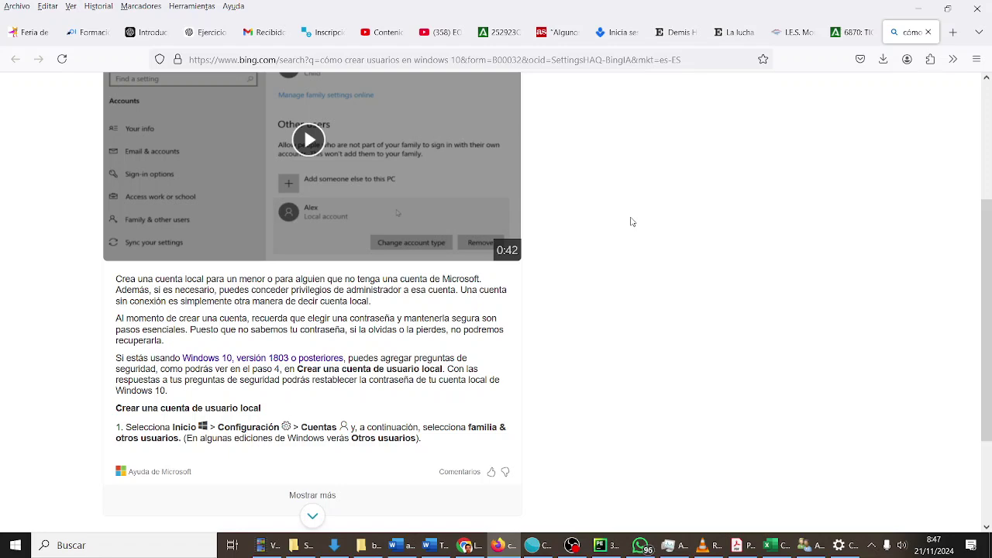
scroll(631, 222, down, 1)
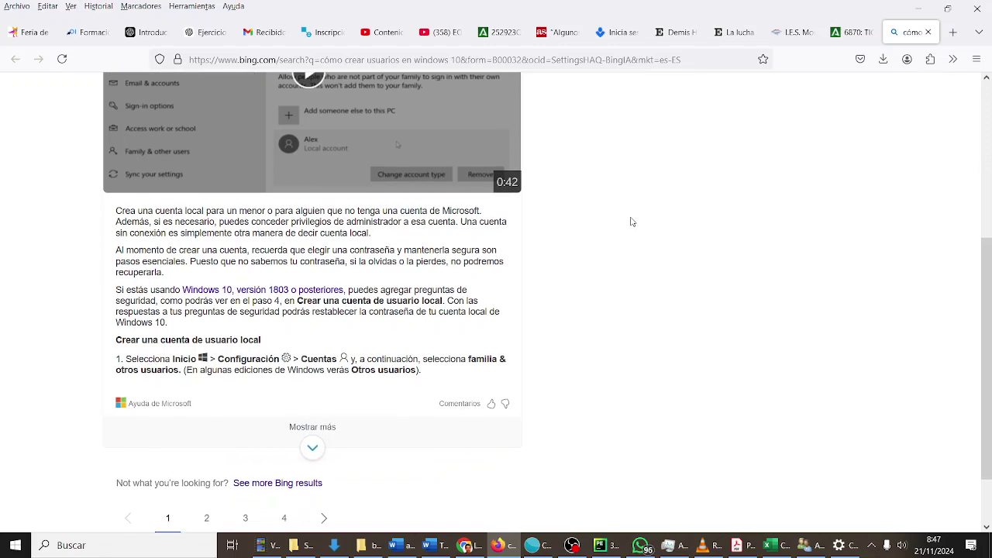
click(13, 546)
text(CUENTAS)
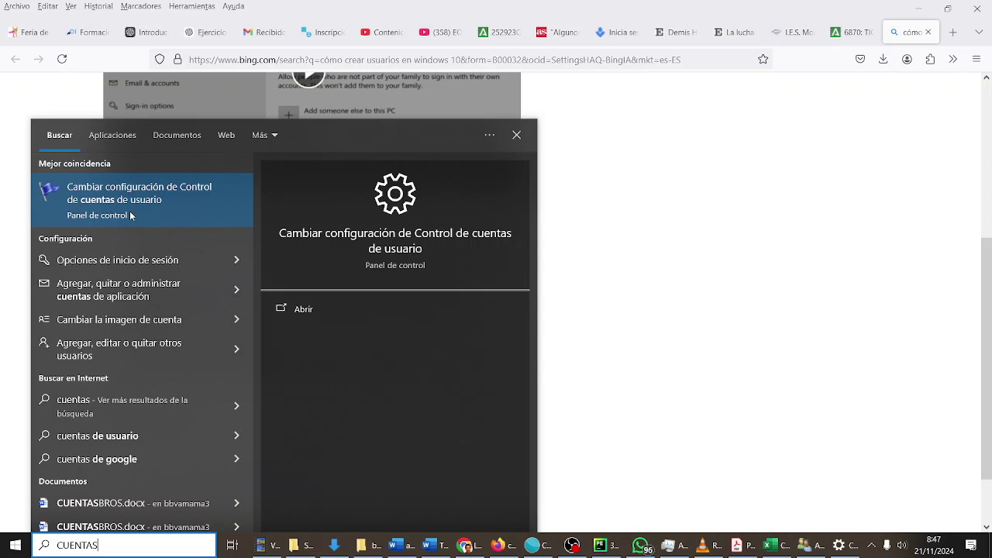
click(141, 356)
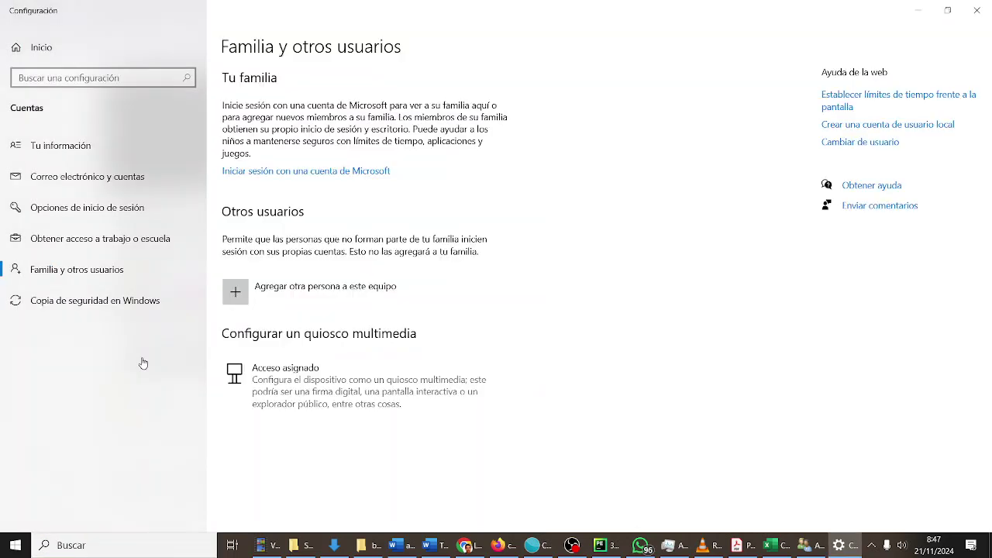
Choose Agregar otra persona, No tengo los datos de inicio de sesión, then Agregar un usuario sin cuenta Microsoft
click(278, 302)
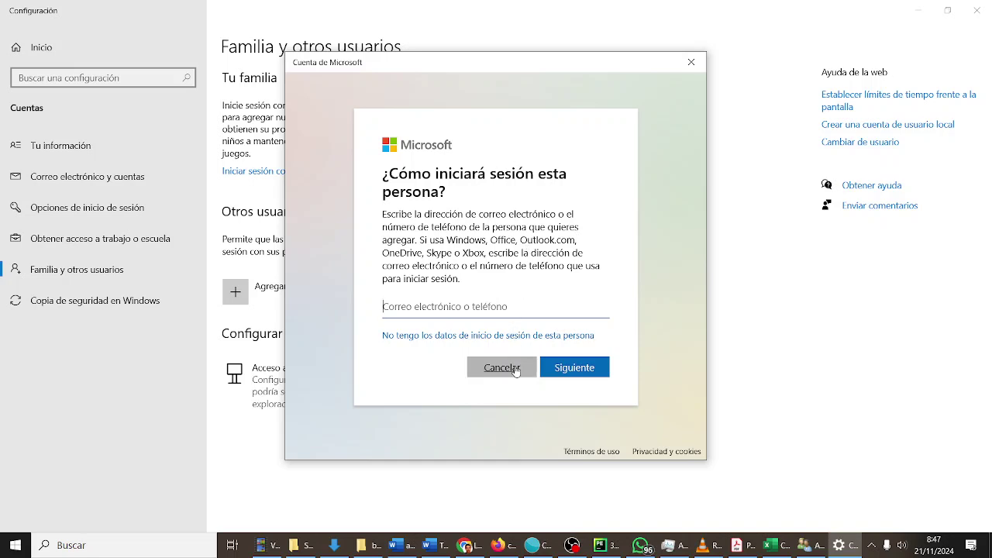
click(521, 338)
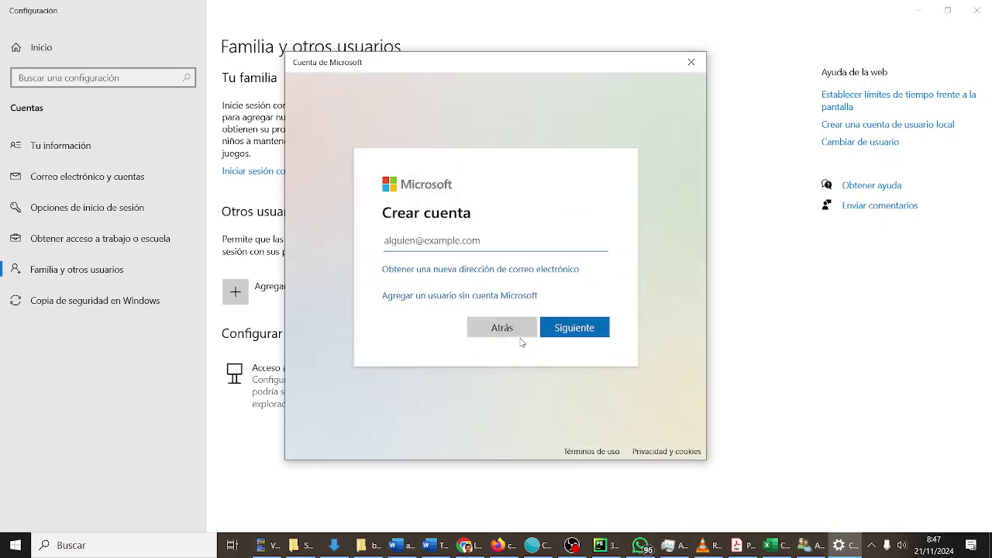
click(511, 297)
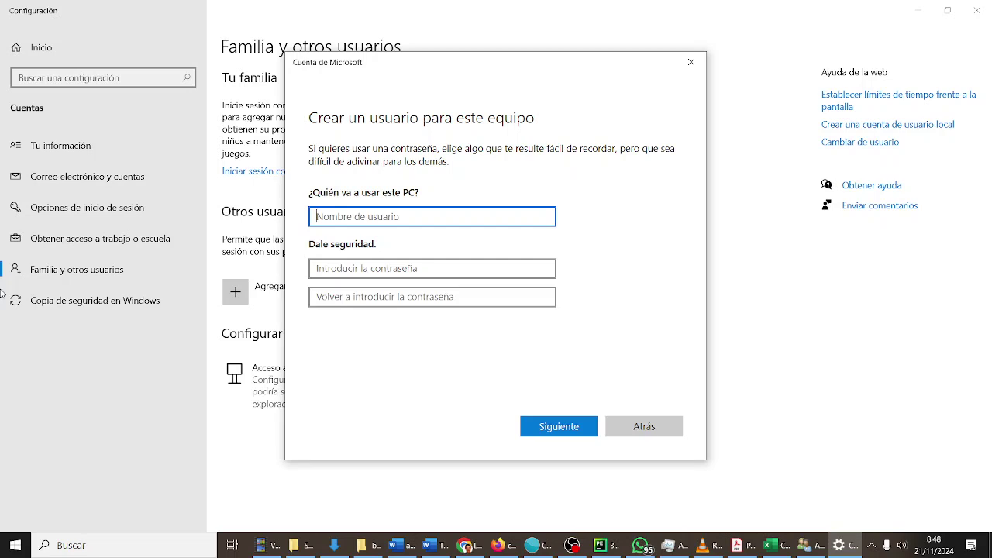
Enter username 'alumno' and a password typed twice in the new-user form, then continue
key(Tab)
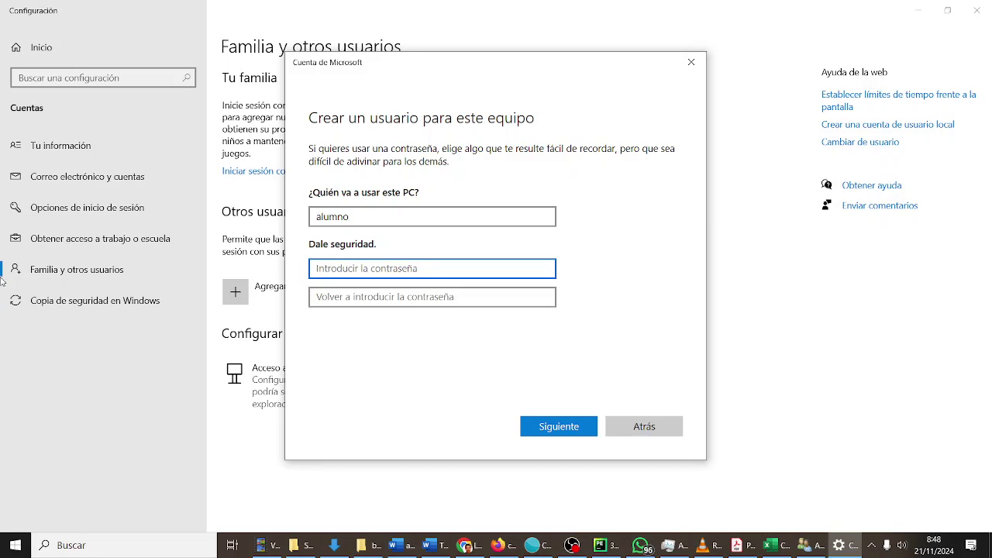
key(Tab)
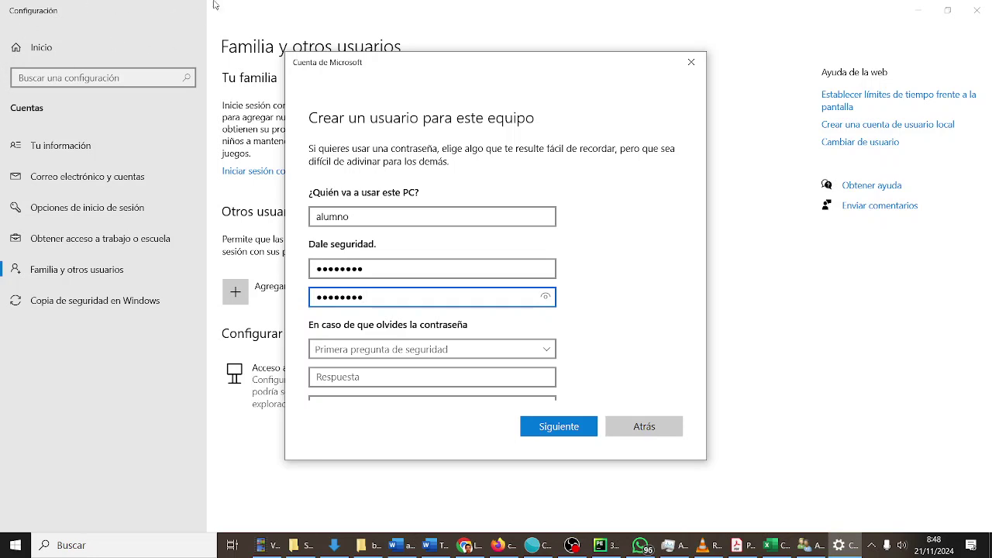
scroll(494, 221, down, 2)
scroll(495, 221, down, 1)
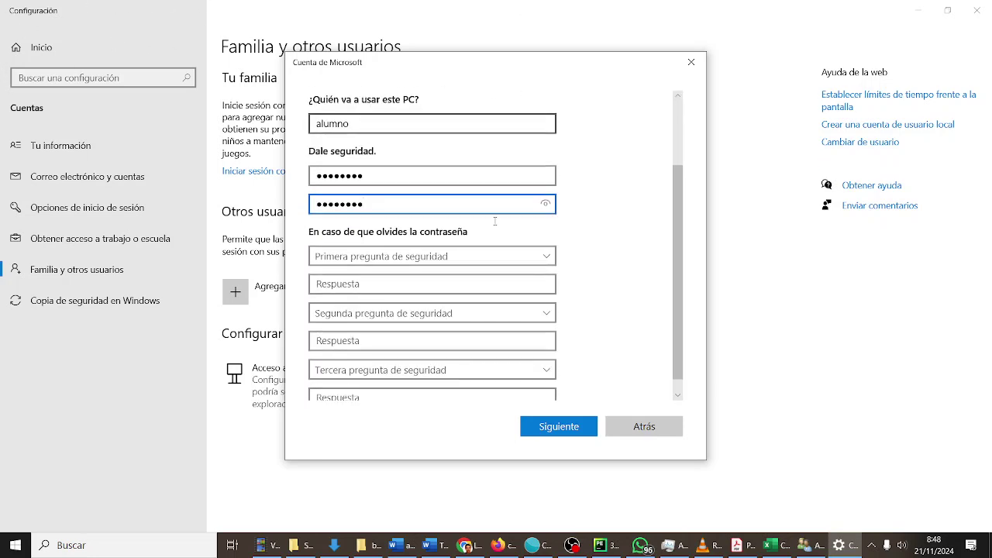
click(543, 425)
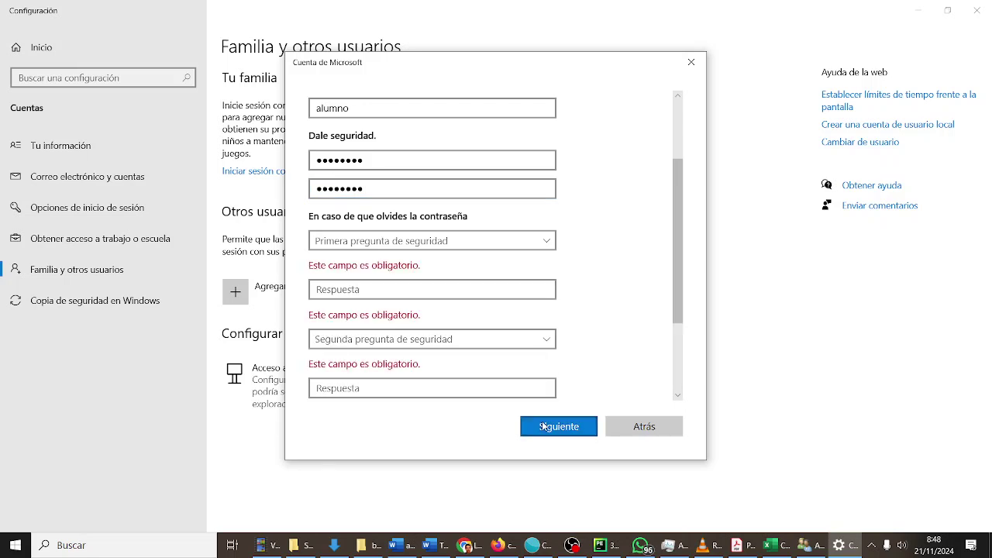
Pick the first pet's name and birth city security questions and answer each
click(417, 246)
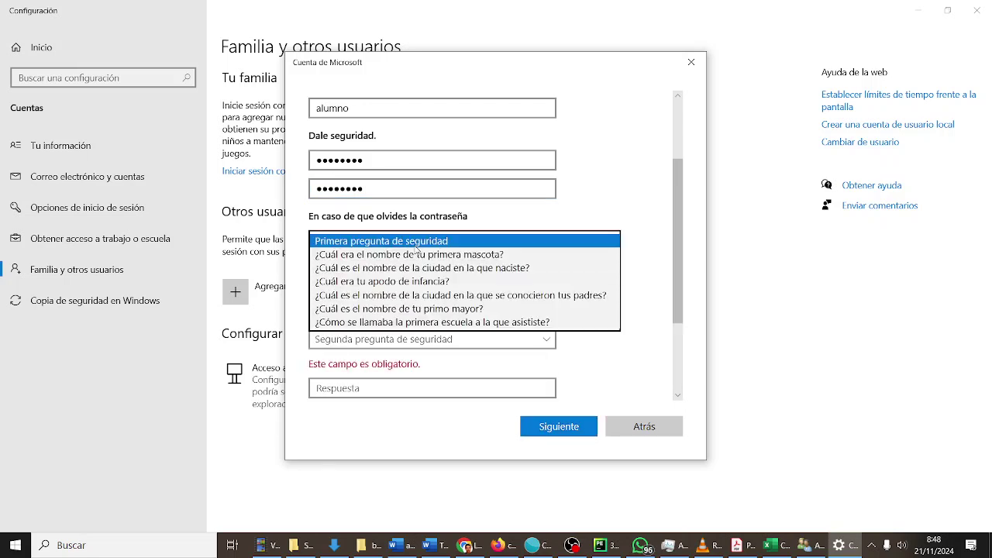
click(417, 254)
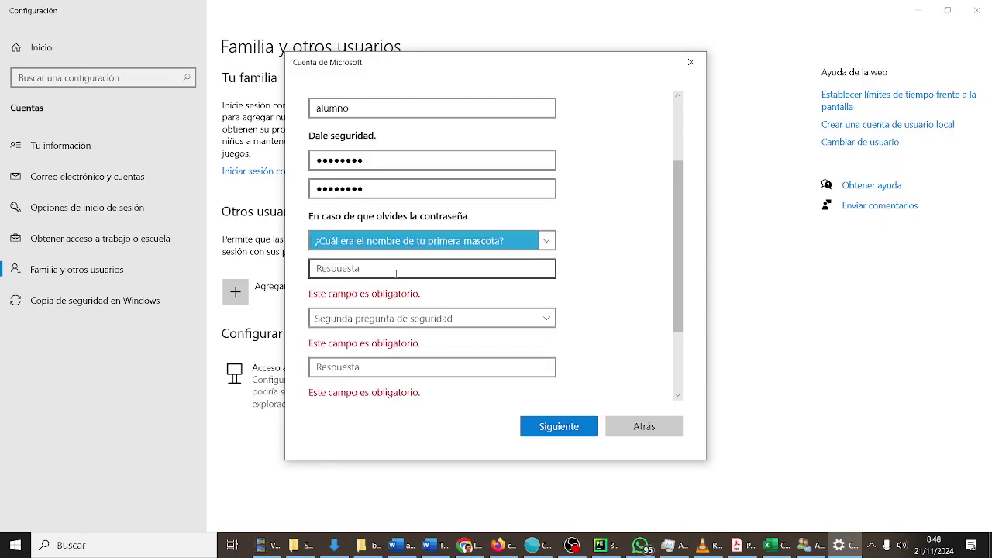
click(396, 271)
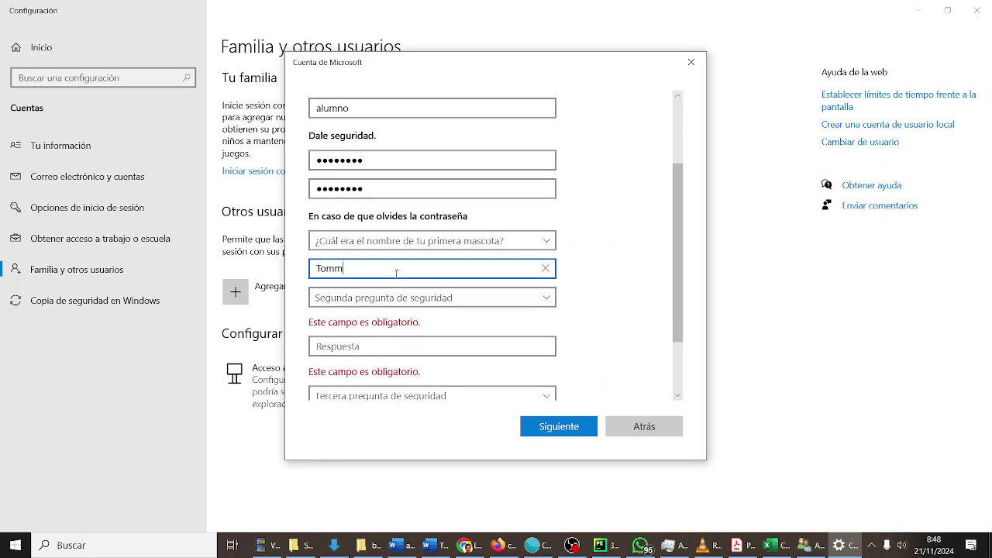
click(406, 299)
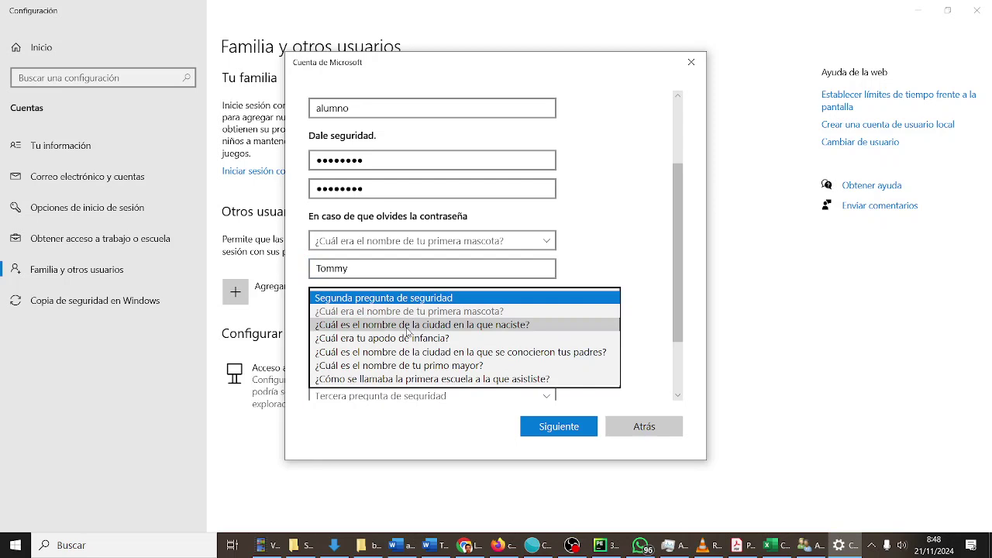
click(407, 327)
click(398, 331)
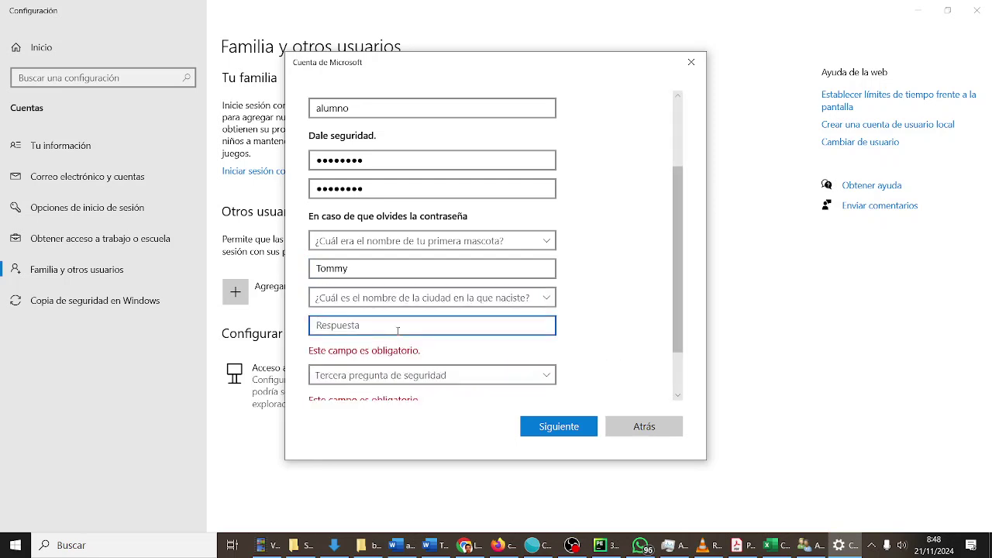
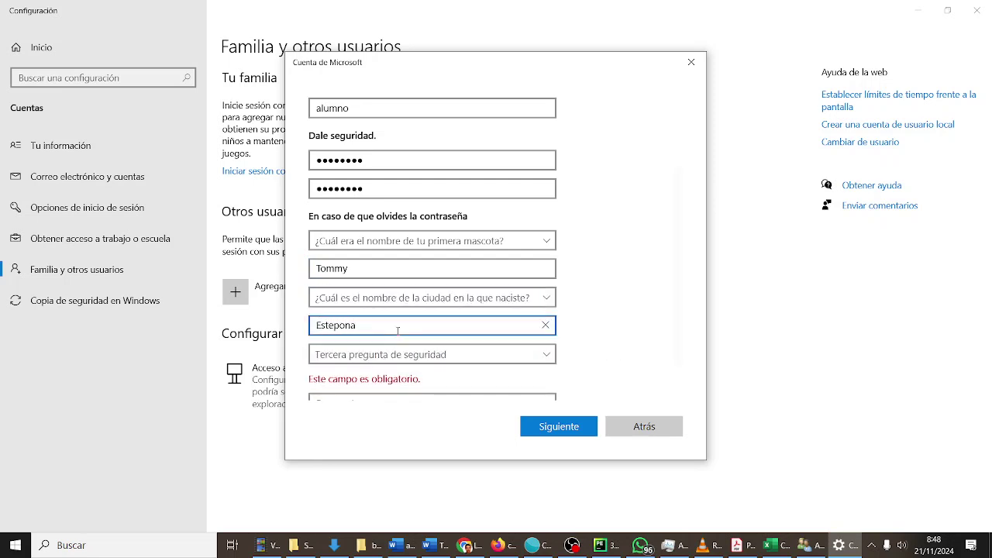
Pick and answer the childhood nickname question, then submit to create the alumno account
scroll(397, 331, down, 1)
click(403, 318)
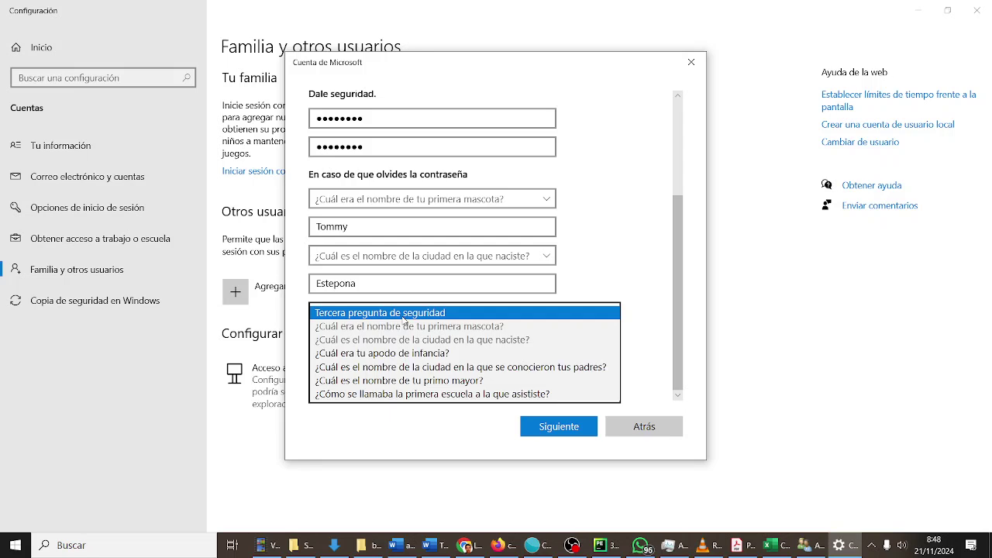
click(404, 352)
click(403, 356)
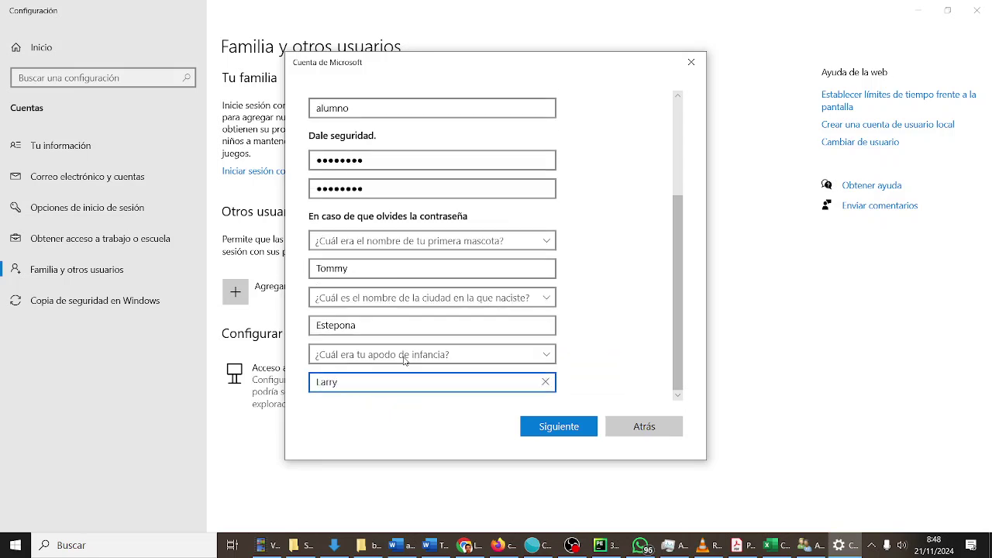
click(563, 429)
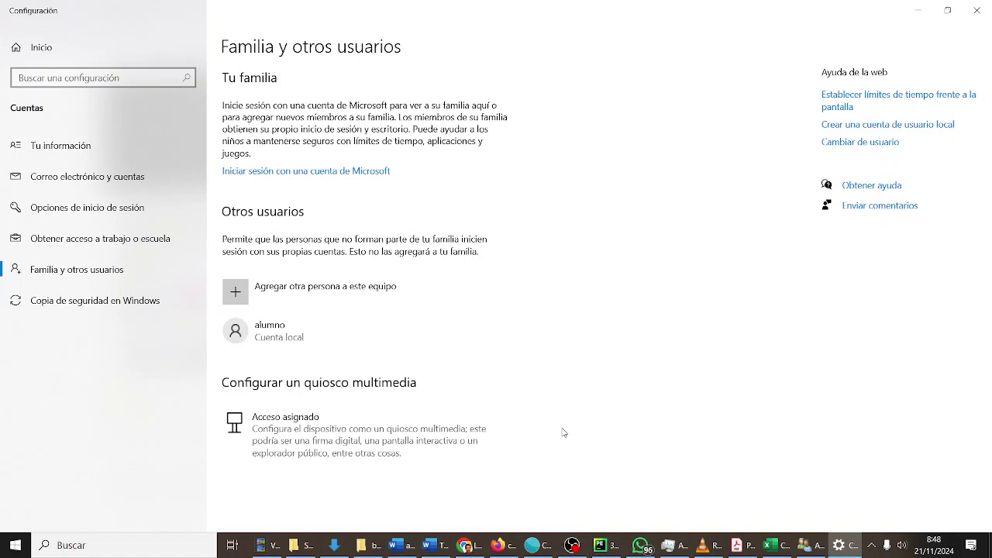
Open File Explorer, go to Disco local (C:), and open the Usuarios folder
click(341, 547)
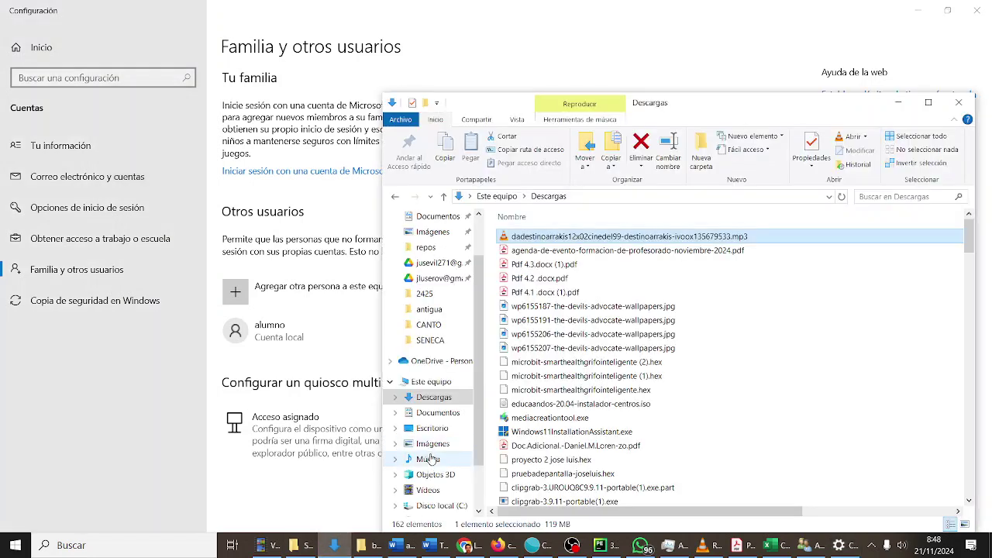
click(440, 506)
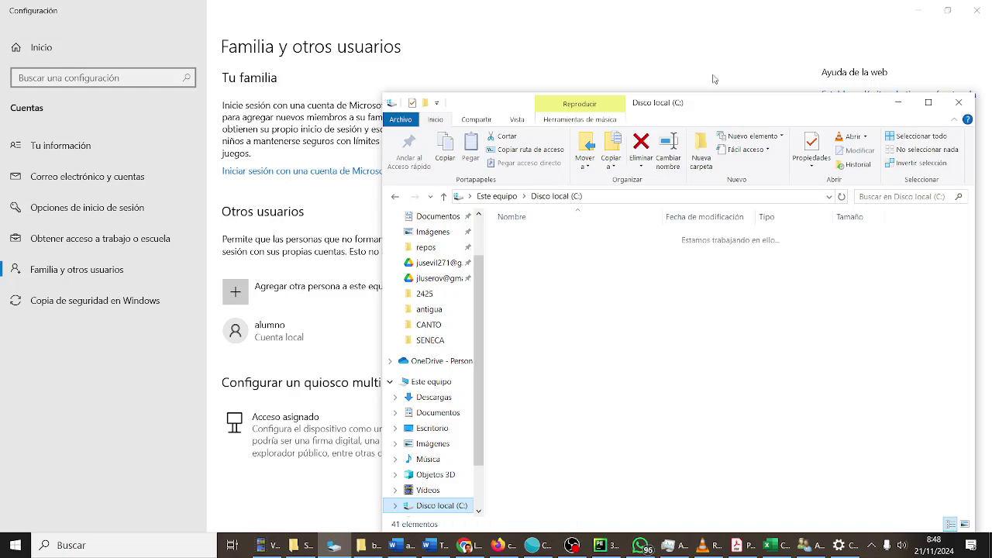
drag(714, 102, 516, 79)
scroll(419, 341, down, 7)
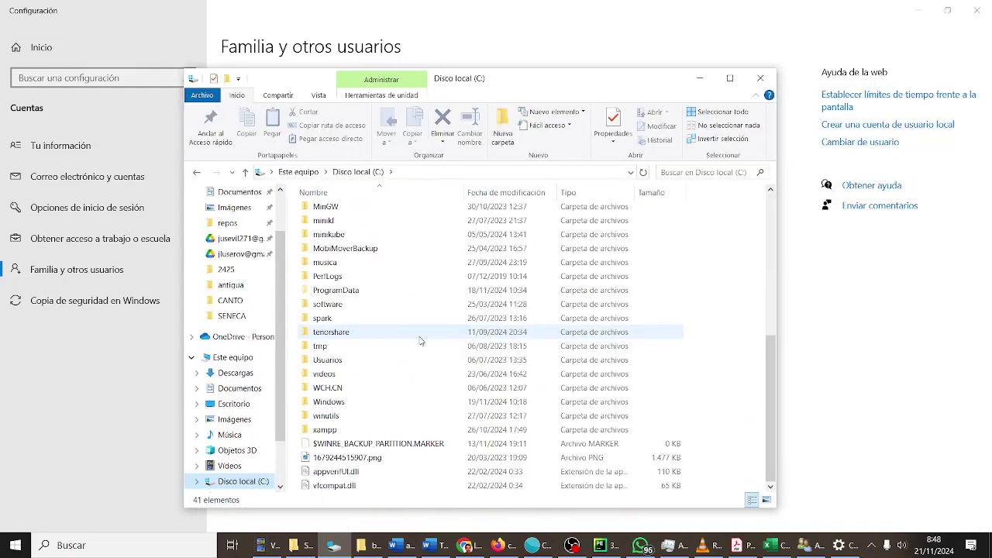
double_click(369, 360)
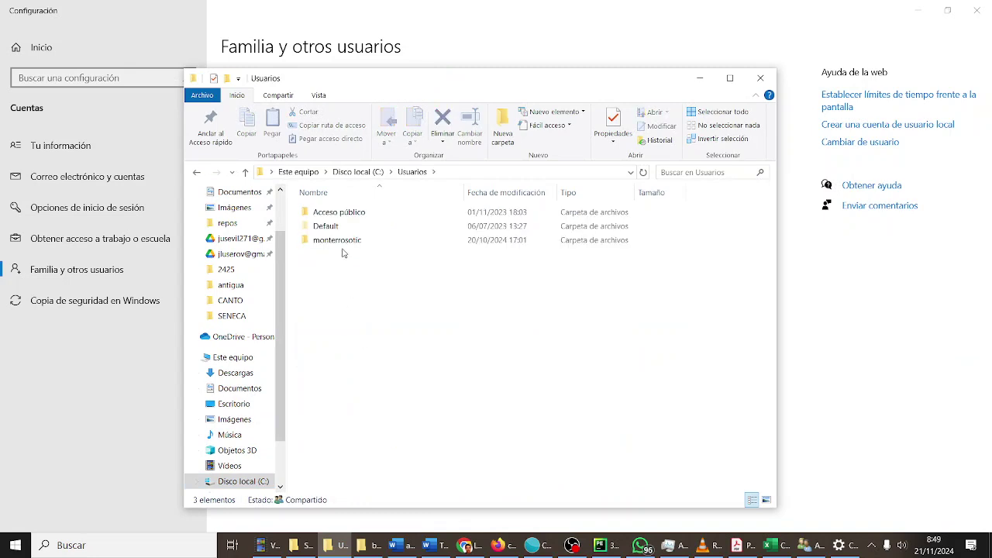
Browse the existing user's profile folder, then return to Usuarios to check for an alumno folder
double_click(342, 242)
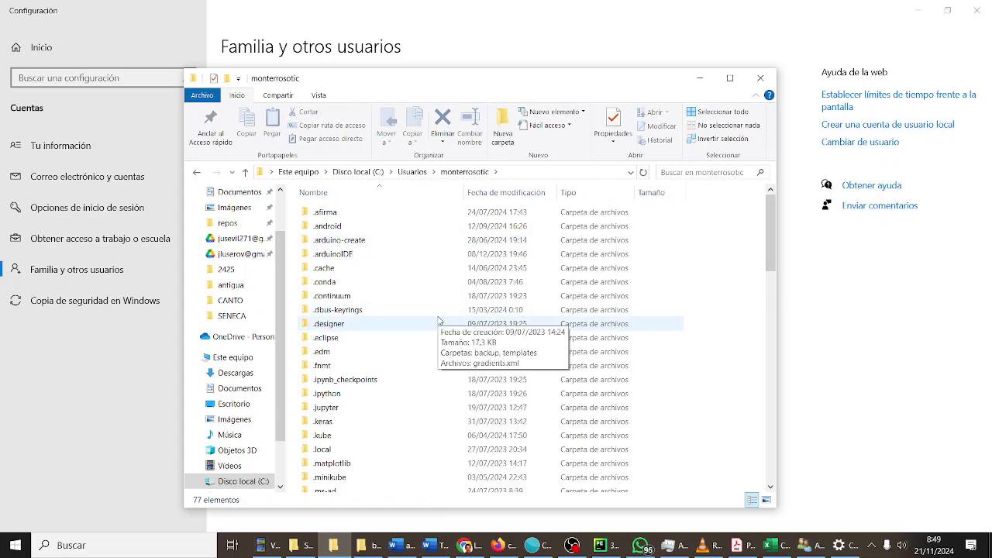
scroll(427, 310, down, 15)
scroll(429, 364, up, 4)
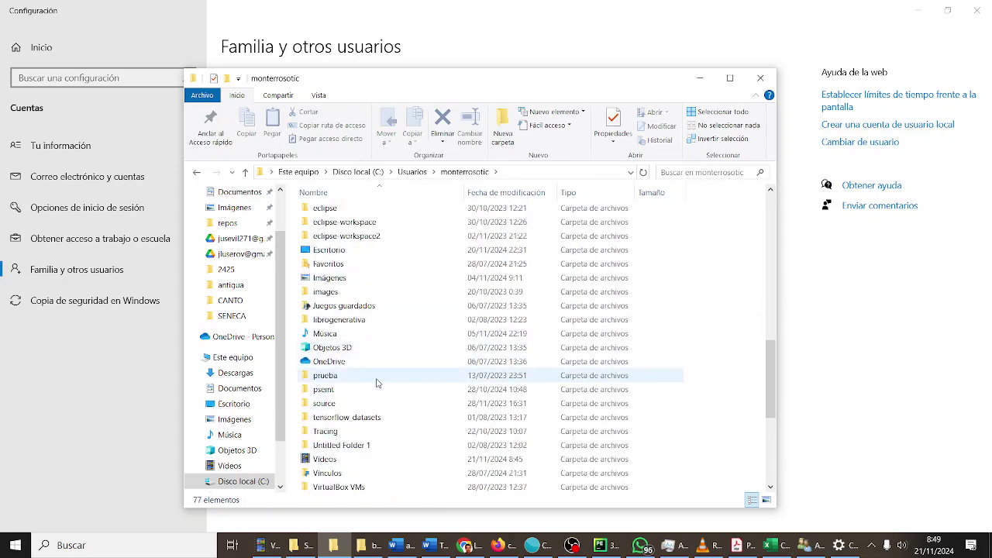
scroll(378, 384, up, 1)
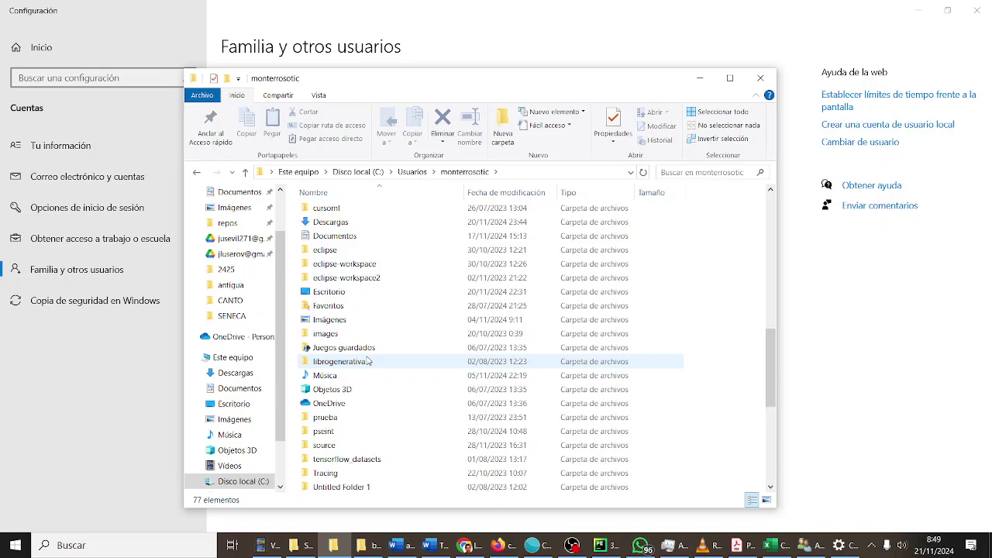
scroll(368, 361, up, 3)
scroll(368, 361, down, 9)
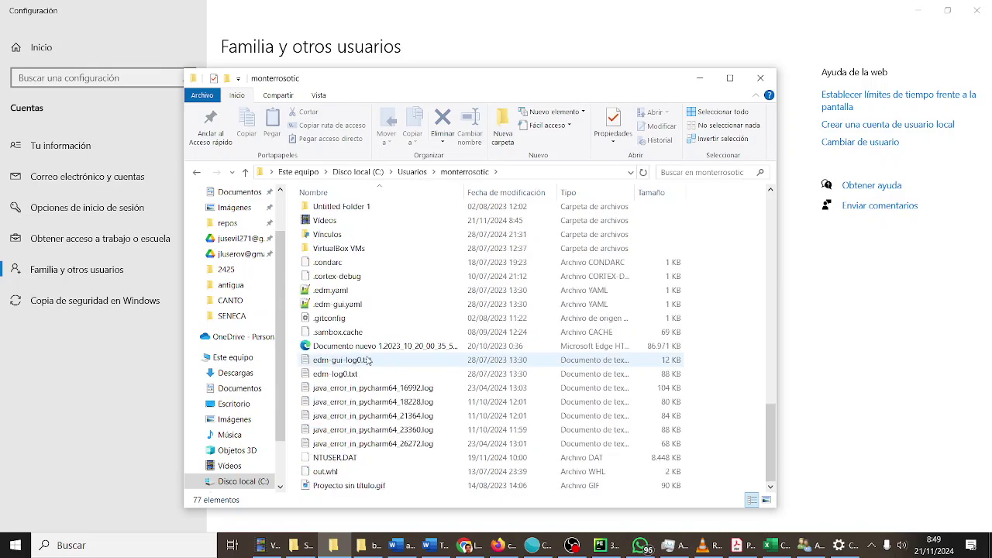
scroll(368, 361, up, 9)
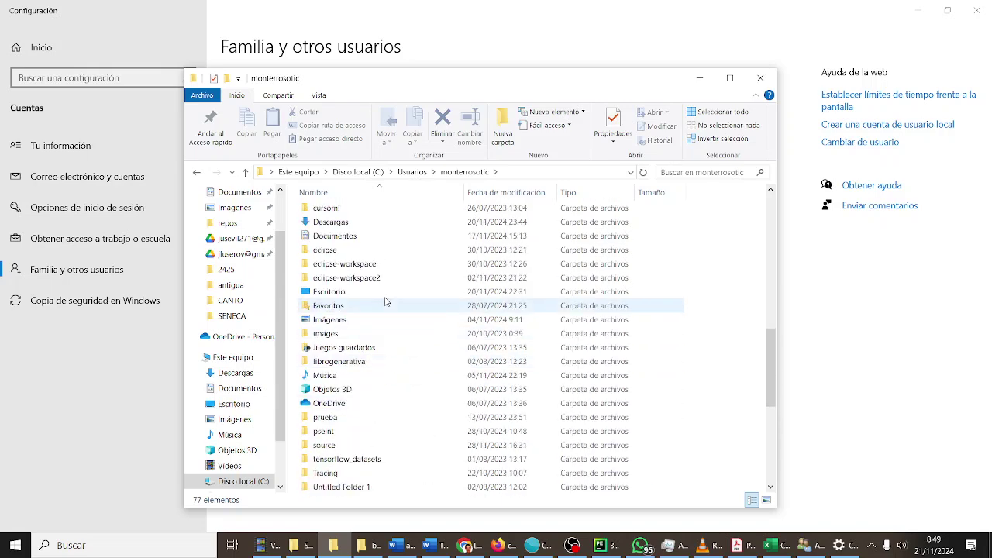
click(418, 172)
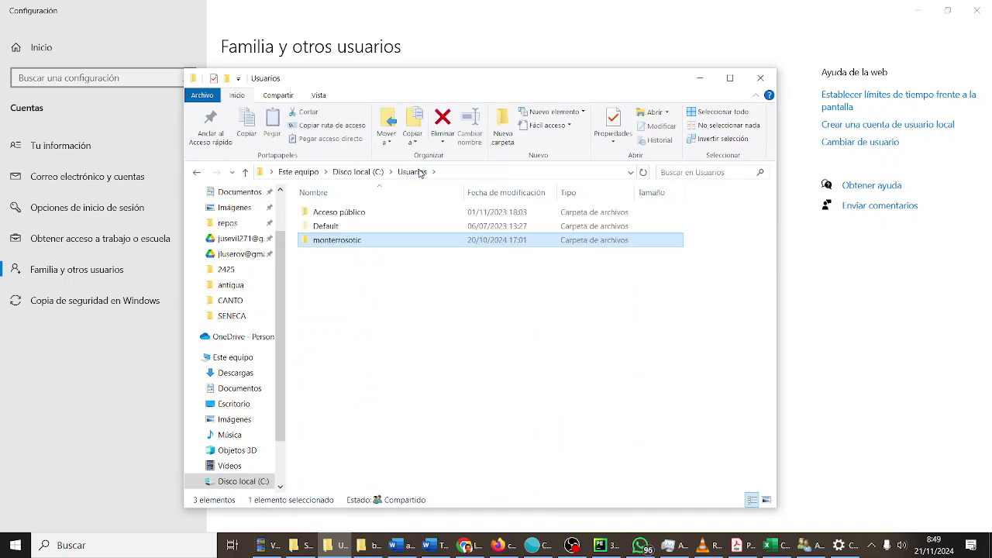